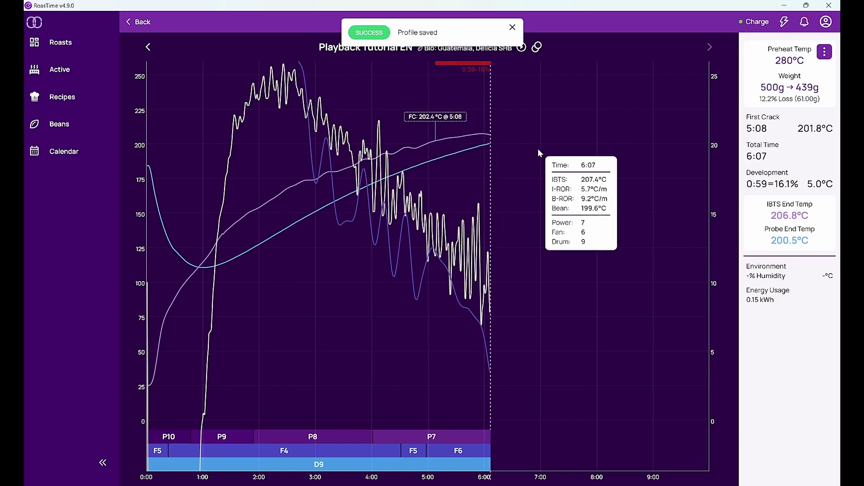
# - Create a new recipe from the Playback Tutorial EN roast's actions menu
pyautogui.click(824, 52)
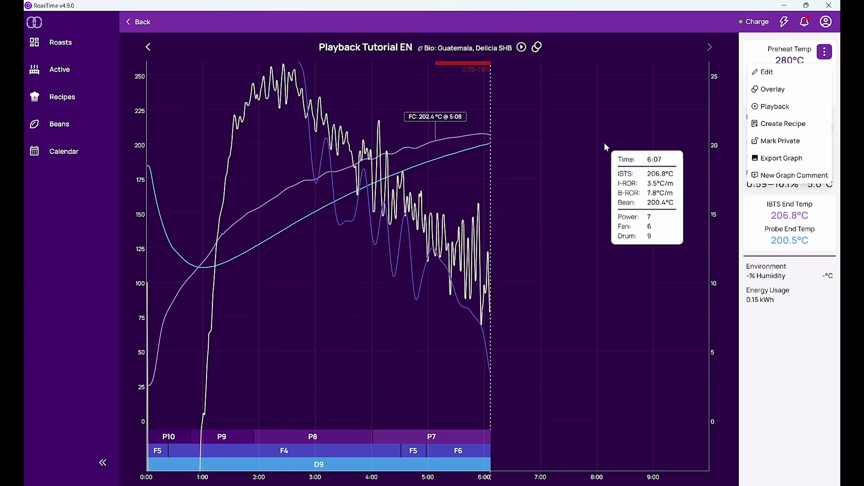
pyautogui.click(773, 125)
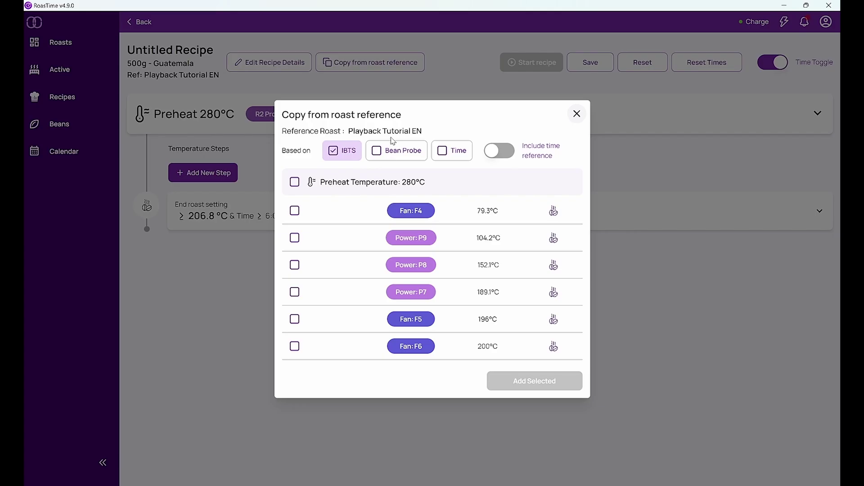
# - Copy the preheat and all six IBTS-based steps (79.3 °C through 200 °C) into the recipe
pyautogui.click(333, 151)
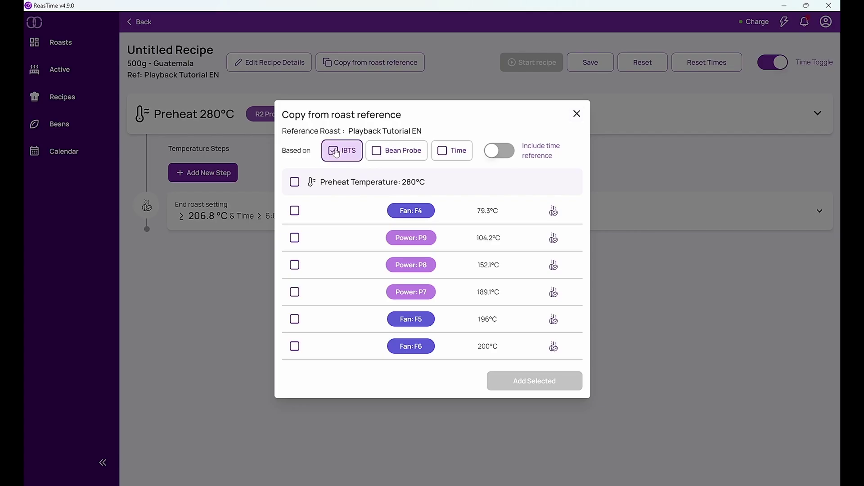
pyautogui.click(378, 154)
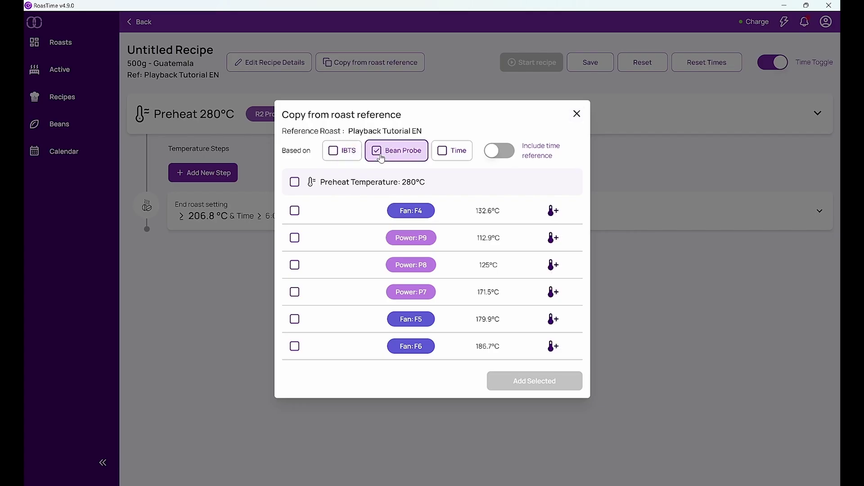
pyautogui.click(456, 154)
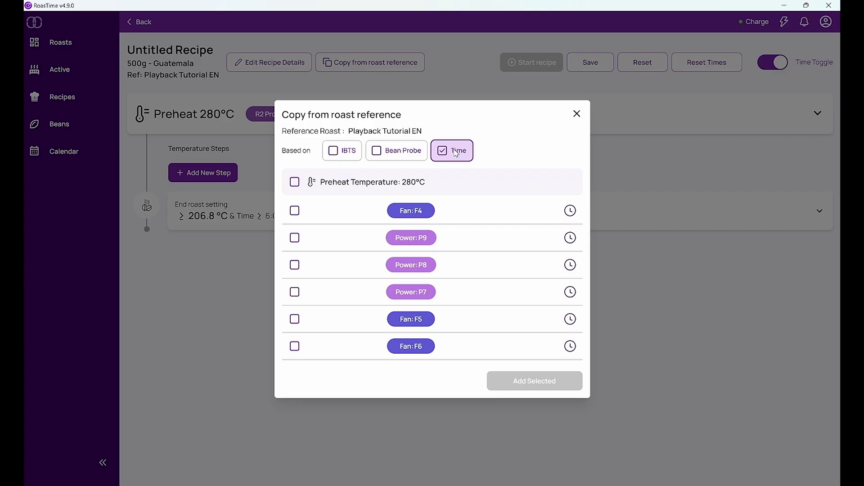
pyautogui.click(334, 152)
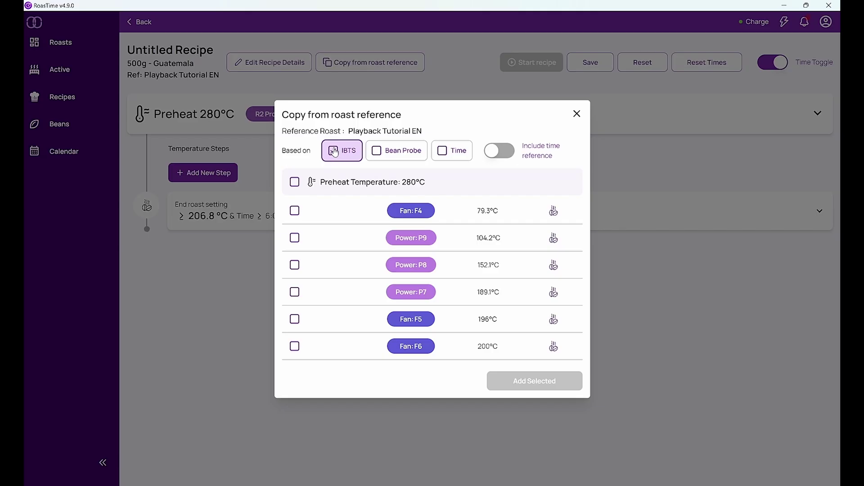
pyautogui.click(294, 182)
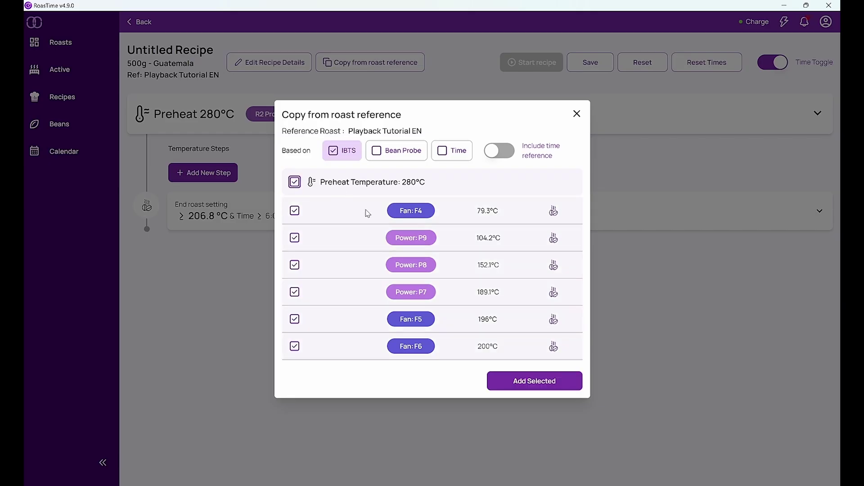
pyautogui.click(534, 386)
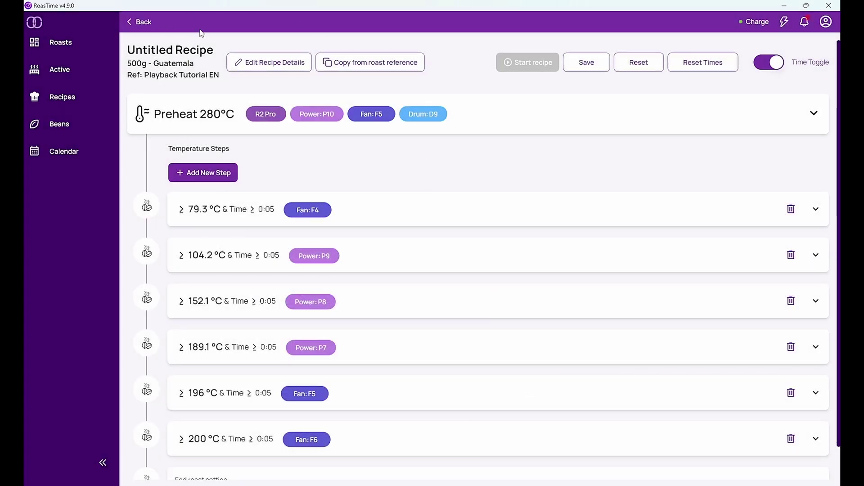
# - Enter 'Recipe Tutorial EN' as the recipe name in its details and apply it
pyautogui.click(256, 66)
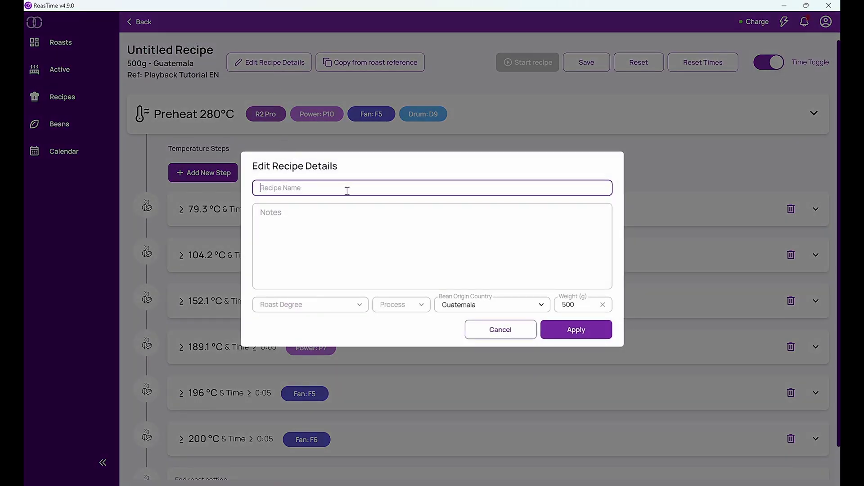
pyautogui.write('Recipe')
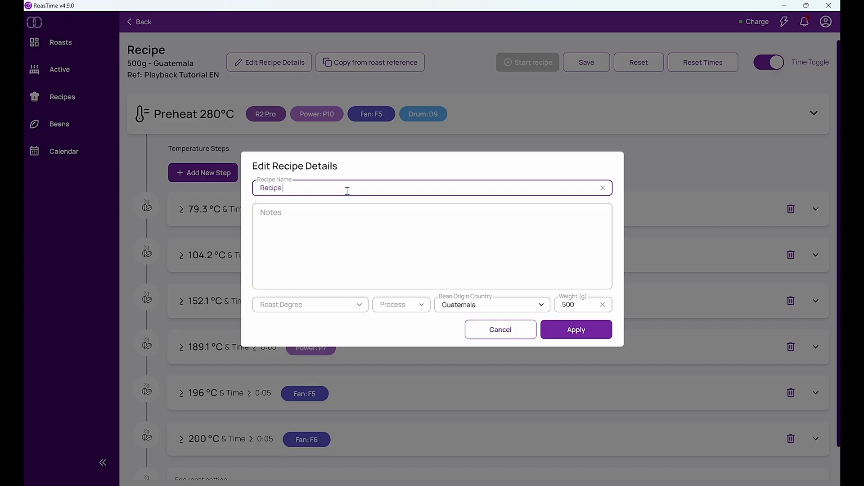
pyautogui.write(' Tutorial EN')
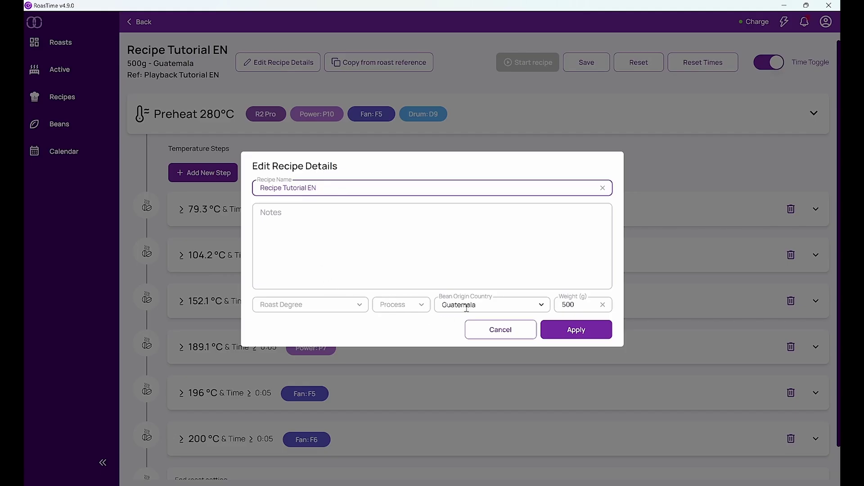
pyautogui.click(576, 334)
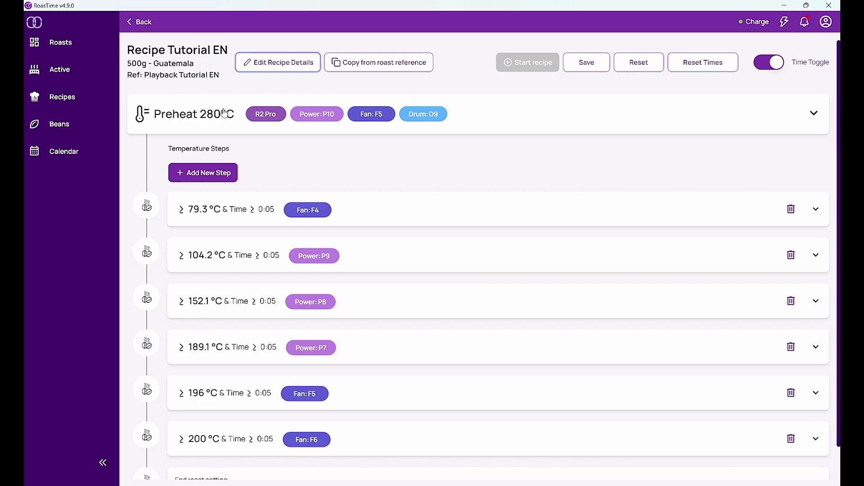
pyautogui.click(810, 112)
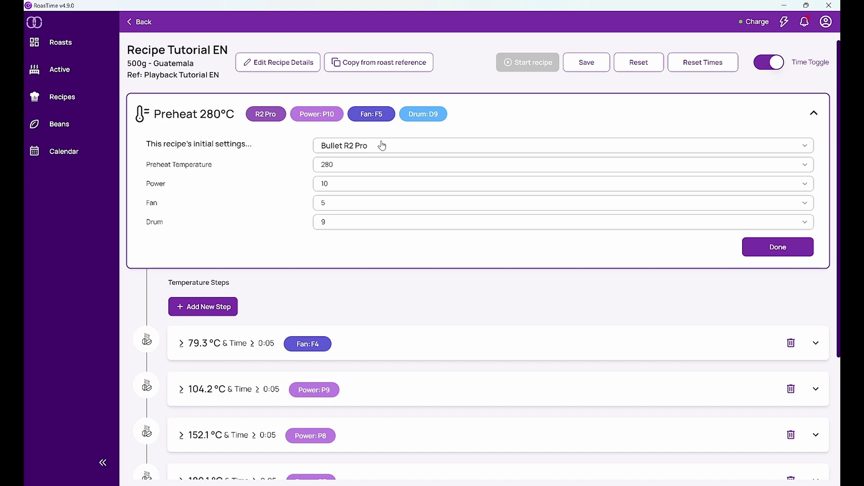
pyautogui.click(380, 165)
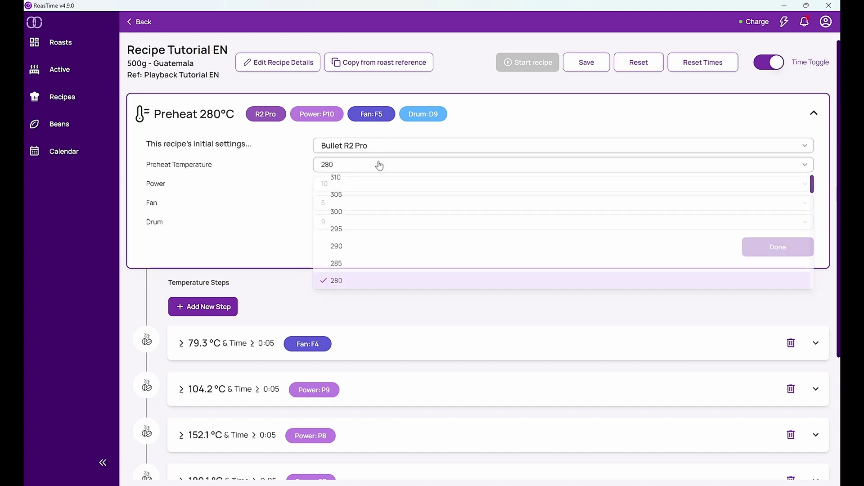
pyautogui.click(415, 264)
pyautogui.click(415, 165)
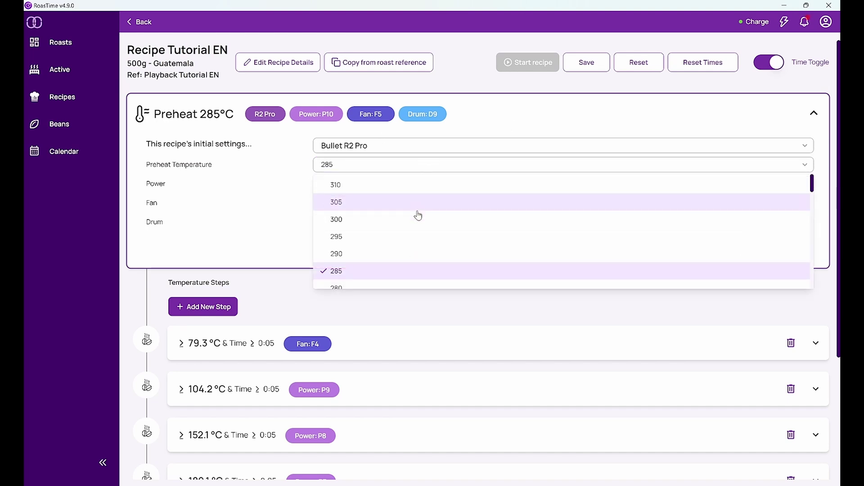
pyautogui.click(412, 286)
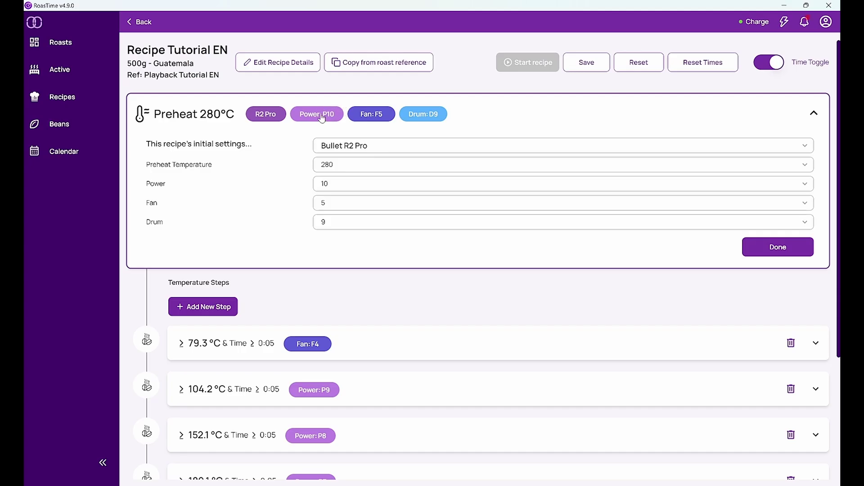
pyautogui.click(337, 186)
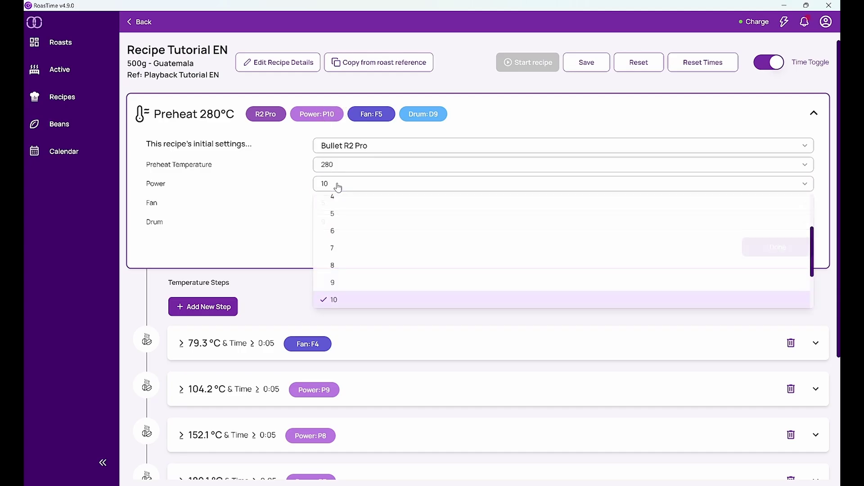
pyautogui.click(338, 187)
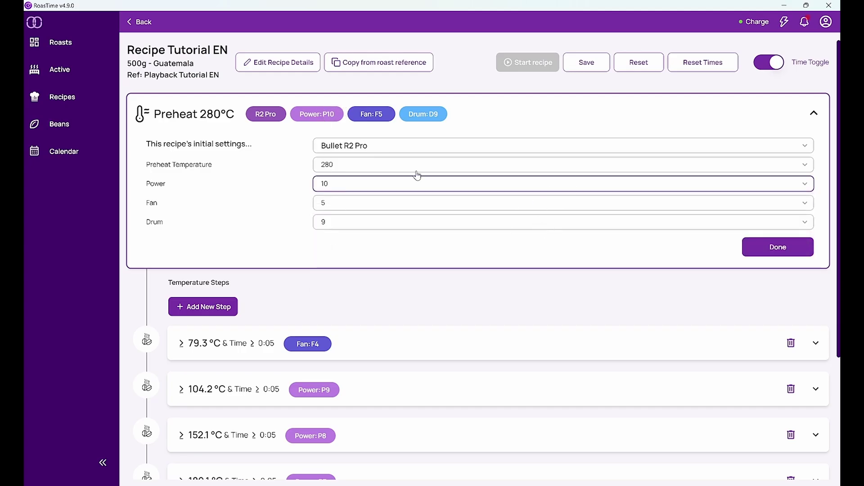
pyautogui.click(767, 254)
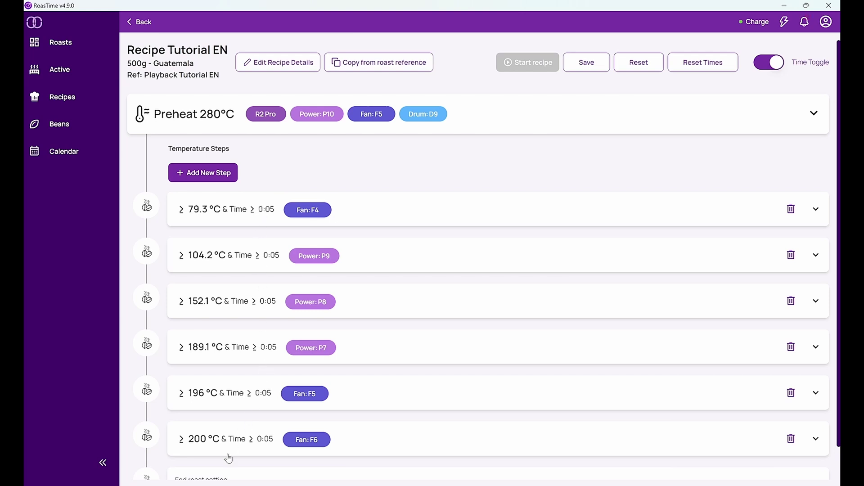
# - Switch off the Time Toggle and expand the 79.3 °C step's settings
pyautogui.scroll(-2, 232, 442)
pyautogui.scroll(2, 250, 361)
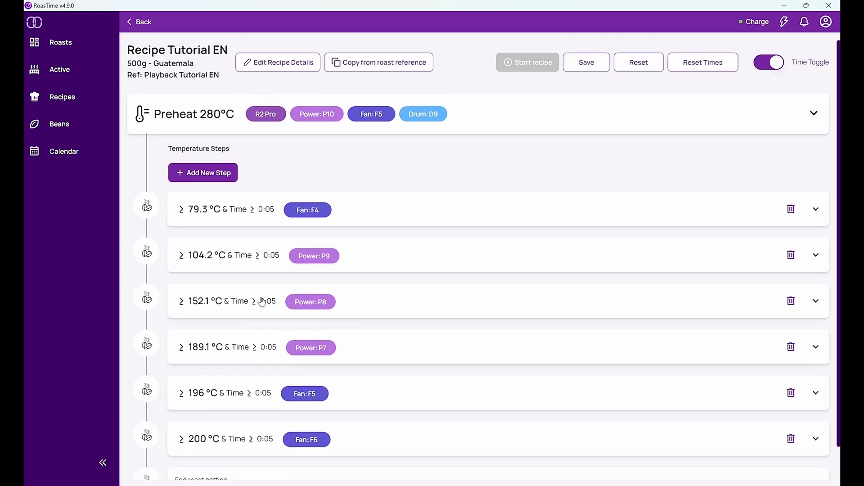
pyautogui.click(776, 63)
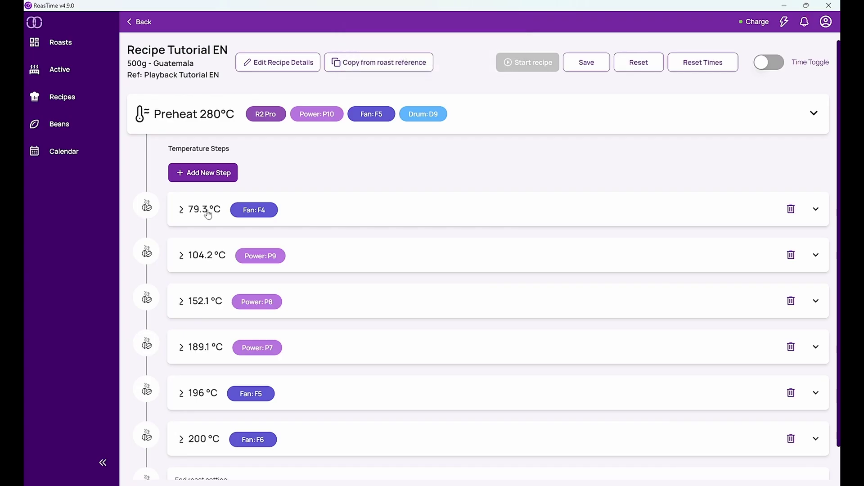
pyautogui.click(207, 214)
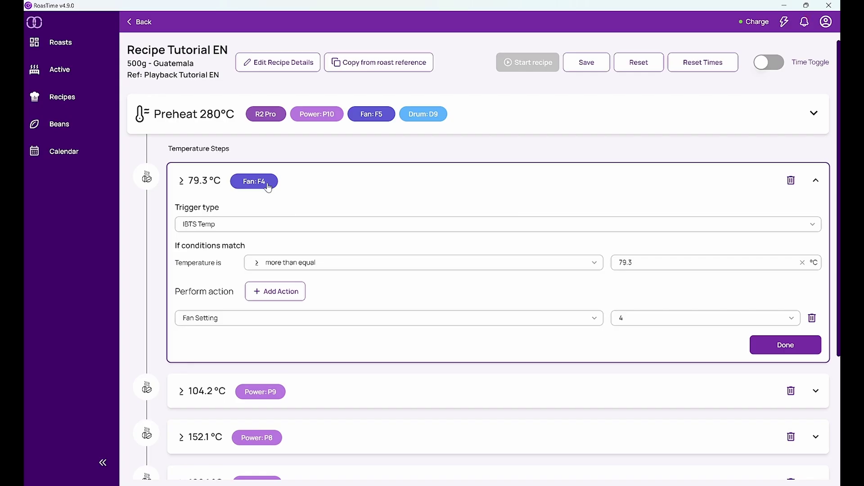
# - Set the first step's fan level to 4
pyautogui.click(651, 323)
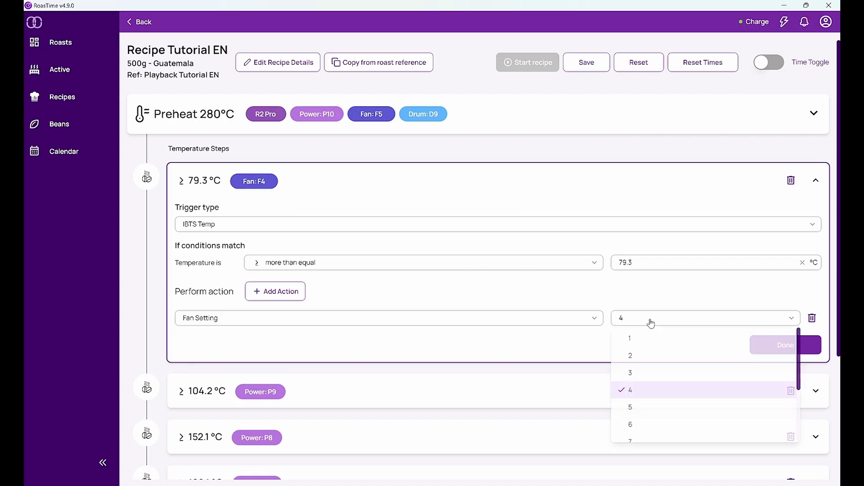
pyautogui.click(656, 374)
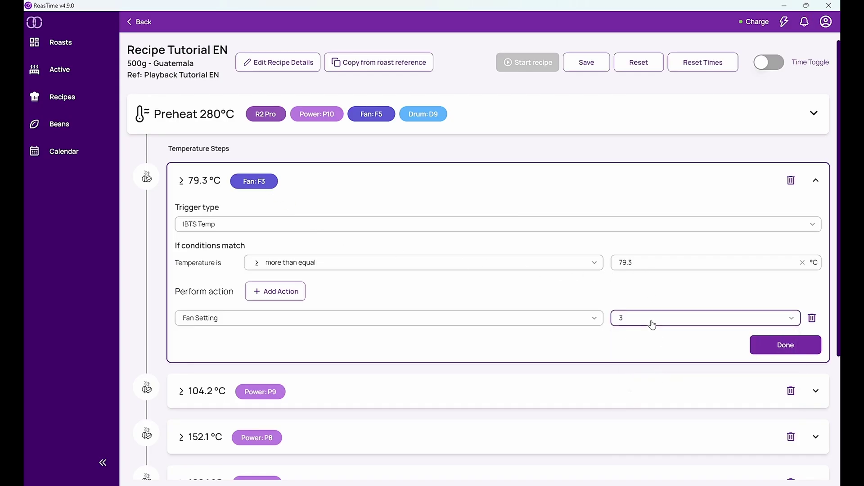
pyautogui.click(652, 323)
pyautogui.click(660, 407)
pyautogui.click(658, 327)
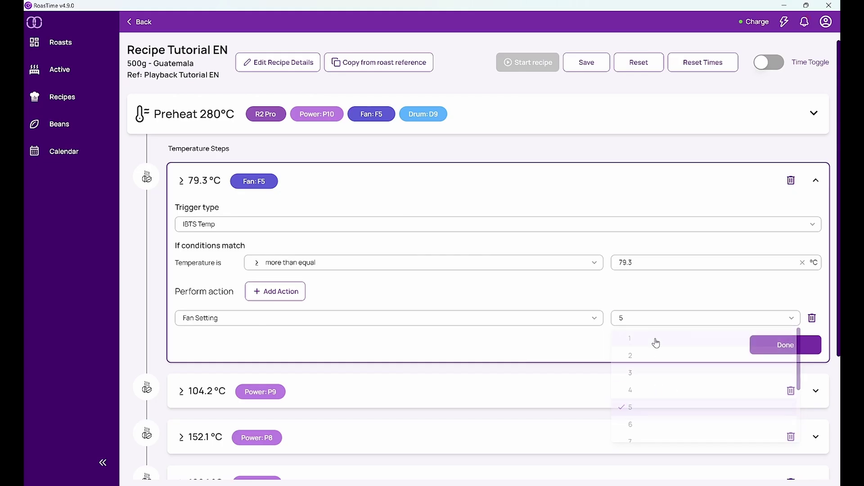
pyautogui.click(654, 388)
pyautogui.click(774, 349)
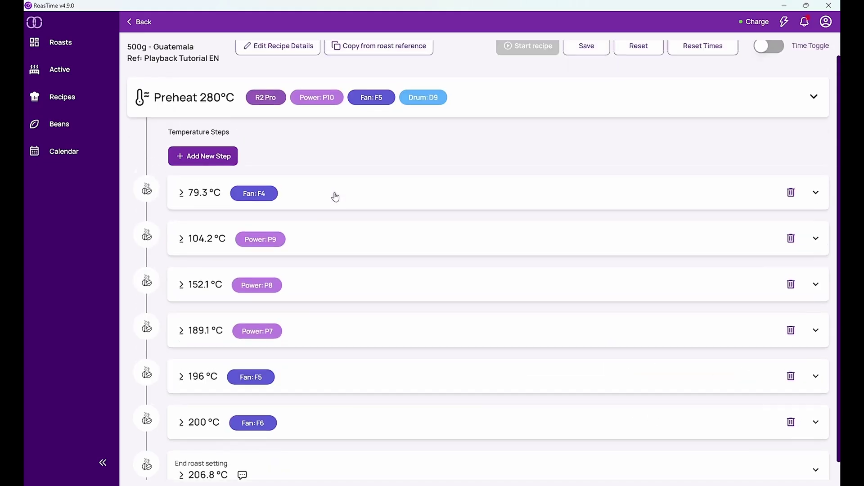
# - Change the first step's trigger to 80 °C, add Power 9, and delete the 104.2 °C step
pyautogui.click(334, 210)
pyautogui.click(640, 261)
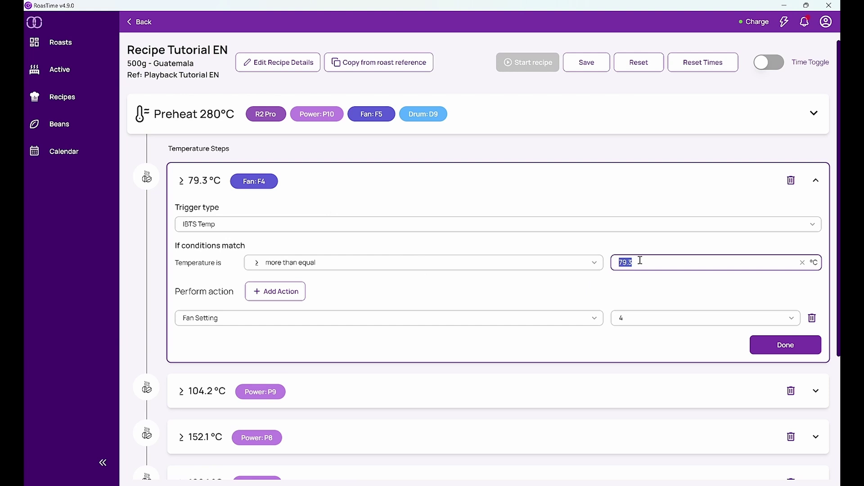
pyautogui.write('80')
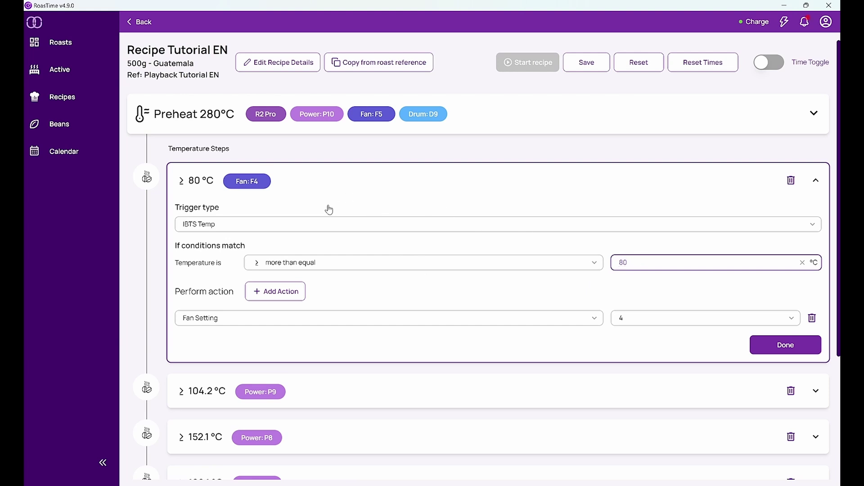
pyautogui.click(286, 294)
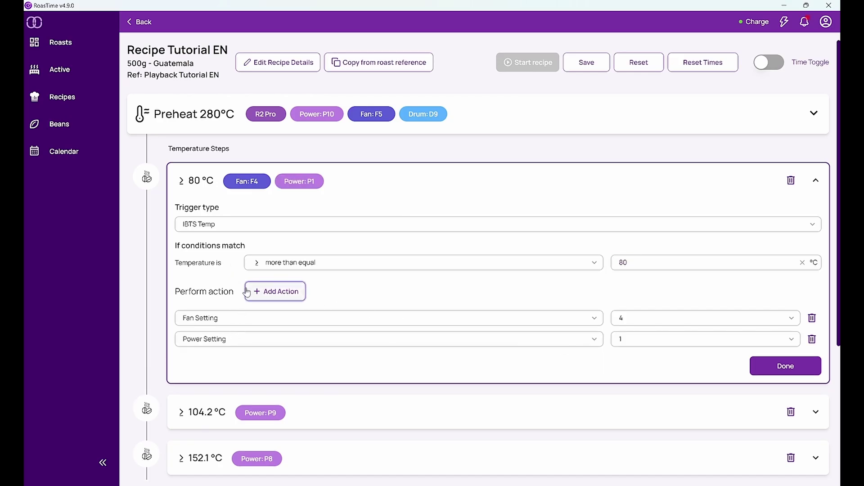
pyautogui.click(650, 343)
pyautogui.scroll(-3, 664, 450)
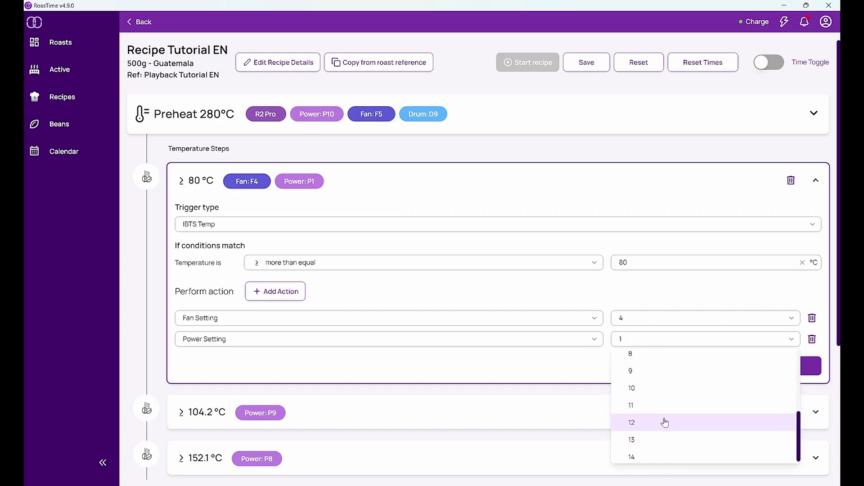
pyautogui.click(669, 372)
pyautogui.click(796, 372)
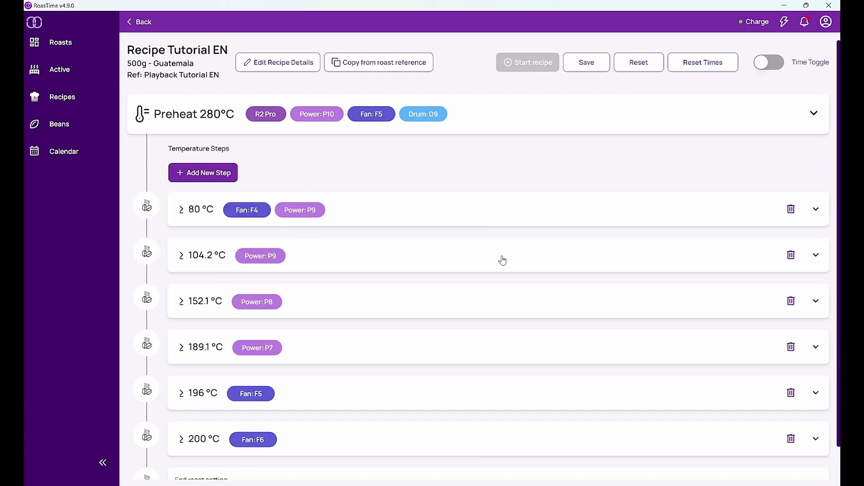
pyautogui.click(791, 255)
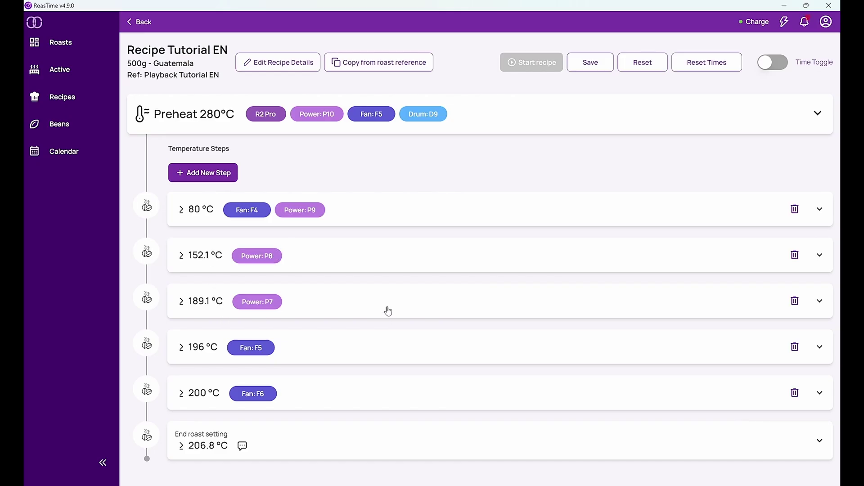
# - Add a Drum Setting 8 action to the 200 °C step alongside its Fan 6
pyautogui.click(372, 392)
pyautogui.scroll(-3, 411, 232)
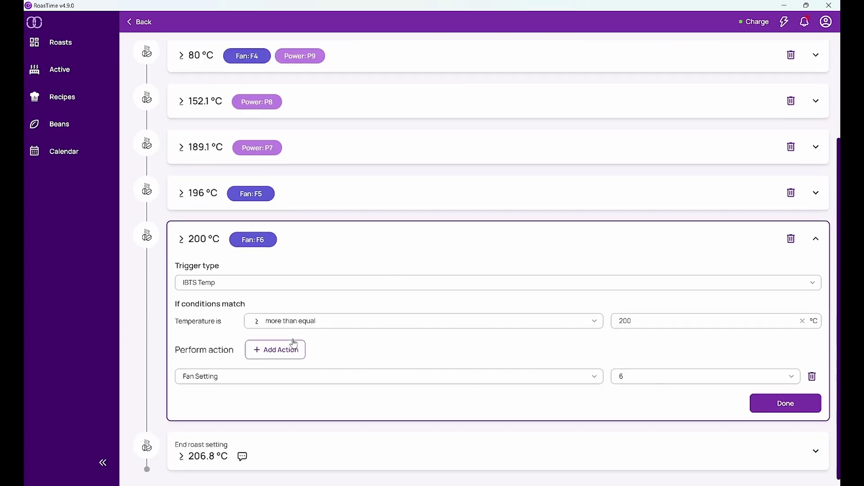
pyautogui.click(290, 352)
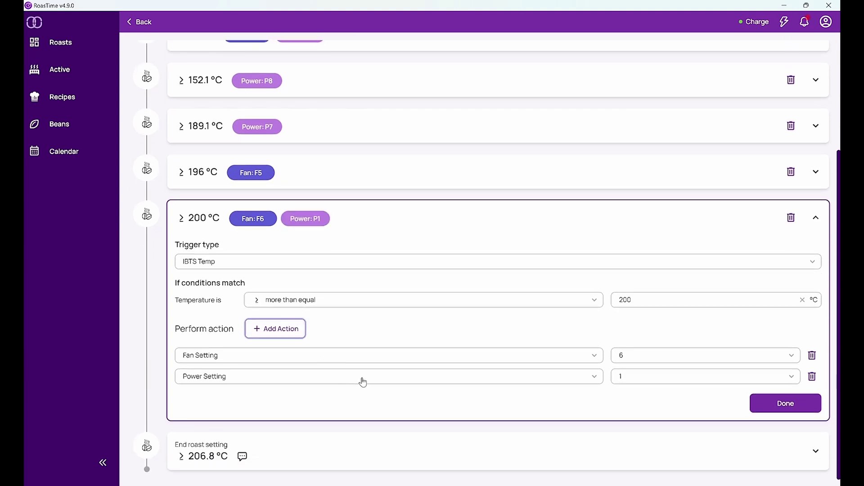
pyautogui.click(362, 382)
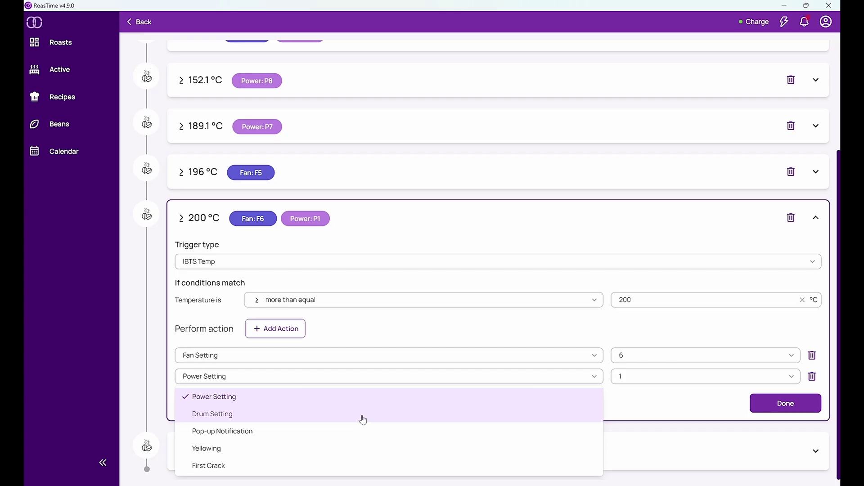
pyautogui.click(362, 419)
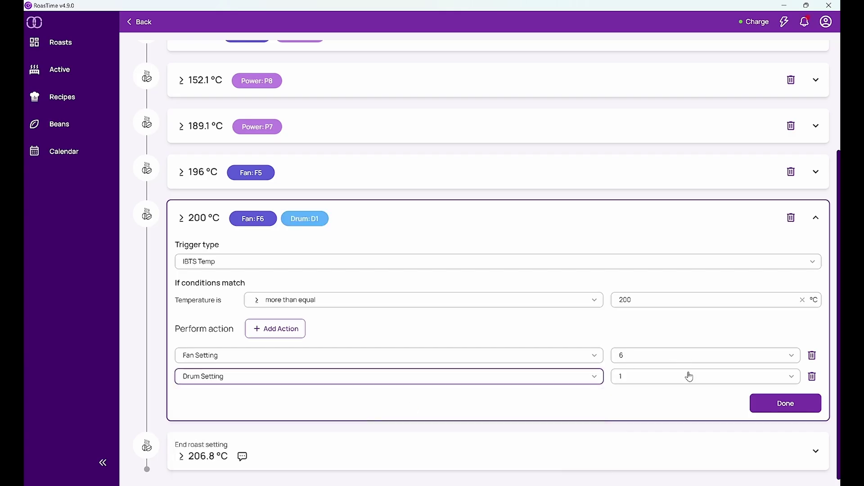
pyautogui.click(689, 376)
pyautogui.scroll(-1, 668, 438)
pyautogui.scroll(-1, 662, 450)
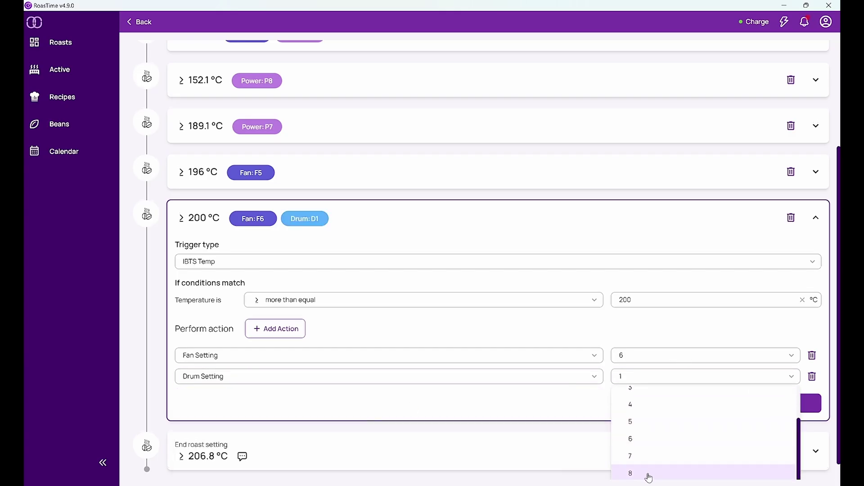
pyautogui.click(649, 474)
pyautogui.click(765, 403)
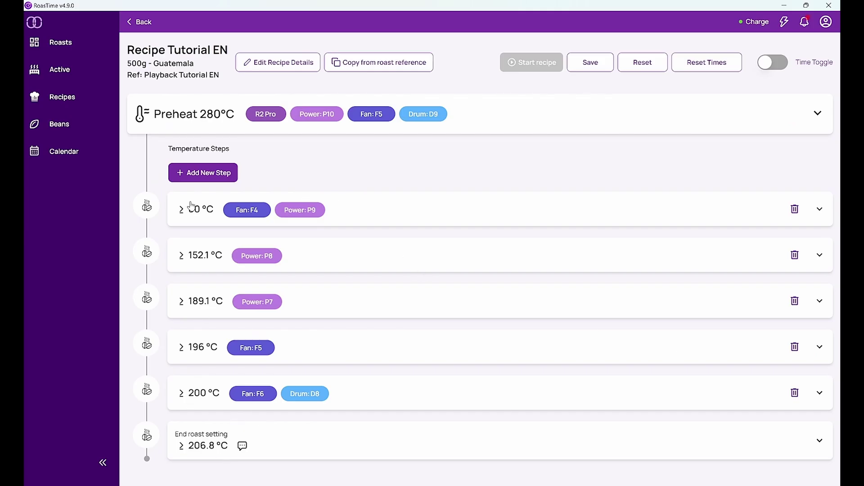
# - Add a new IBTS Temp step triggering at 202 °C
pyautogui.click(188, 175)
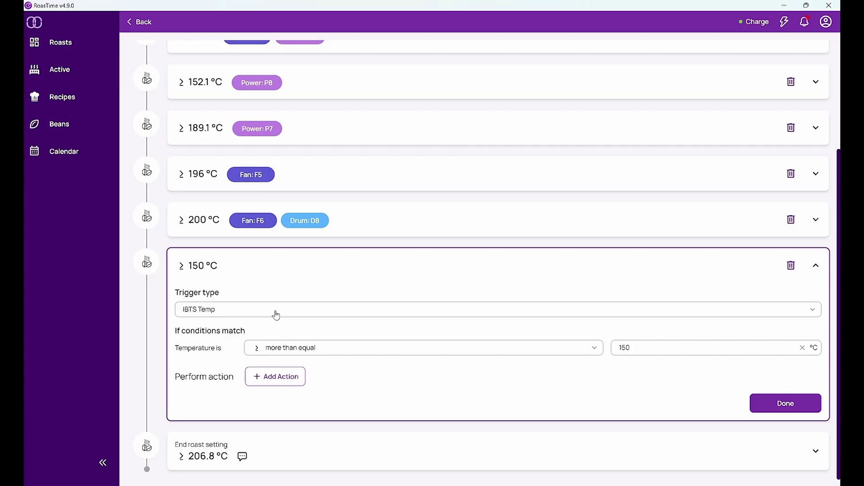
pyautogui.click(276, 314)
pyautogui.click(263, 315)
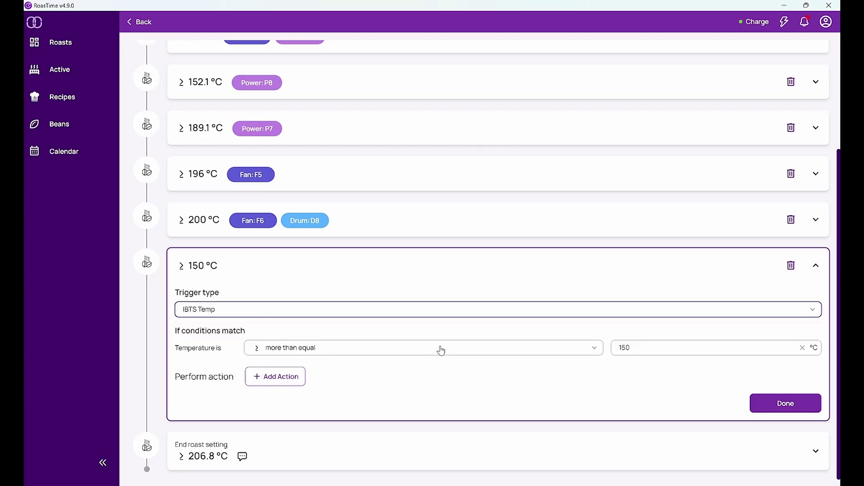
pyautogui.click(657, 351)
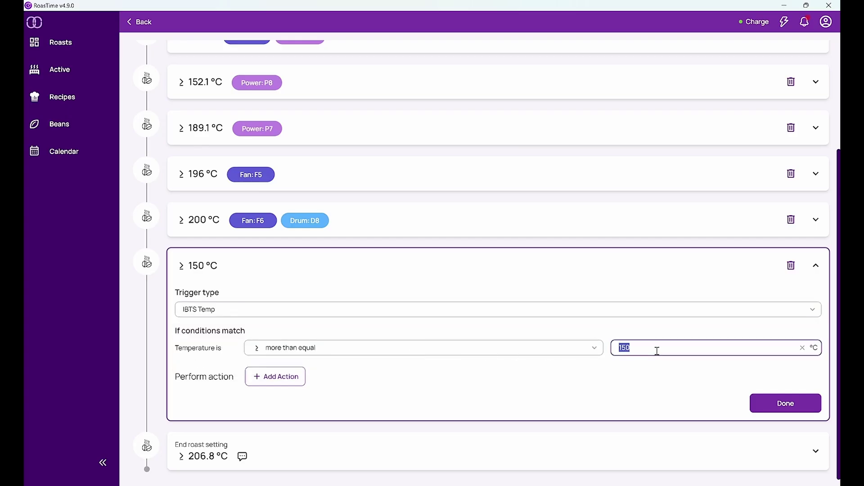
pyautogui.write('202')
# - Give the new step a Fan Setting action at level 12
pyautogui.click(287, 378)
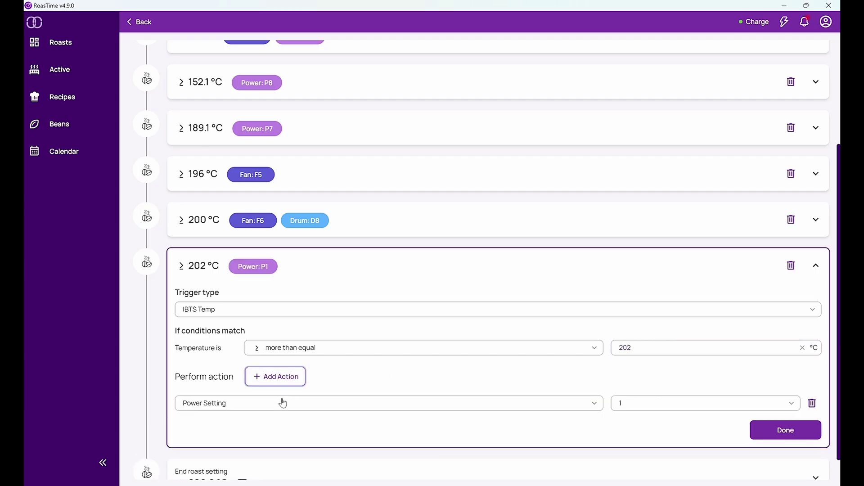
pyautogui.click(300, 405)
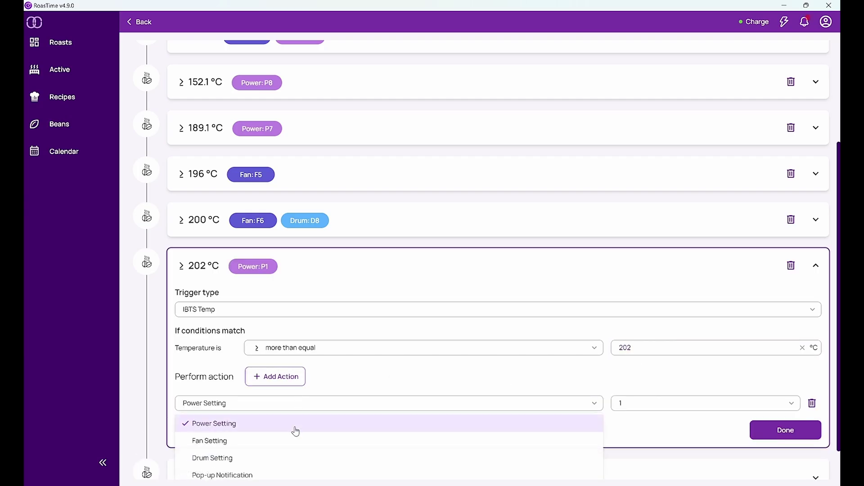
pyautogui.click(295, 441)
pyautogui.click(632, 403)
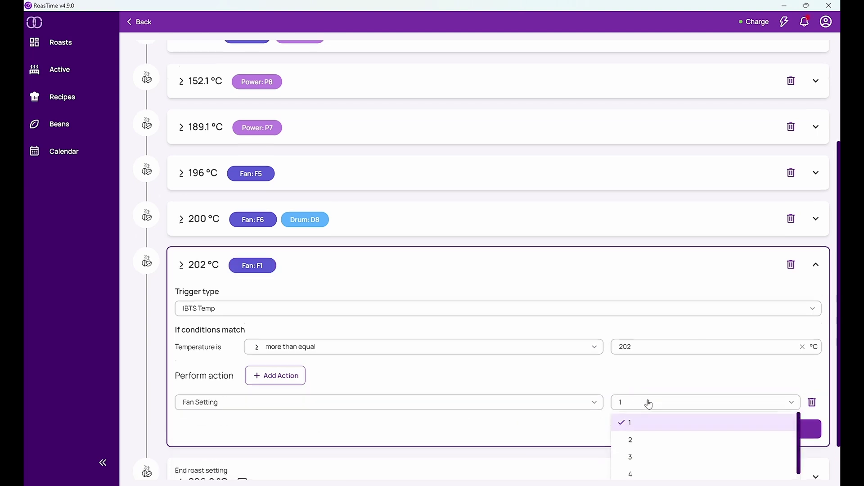
pyautogui.scroll(-3, 648, 455)
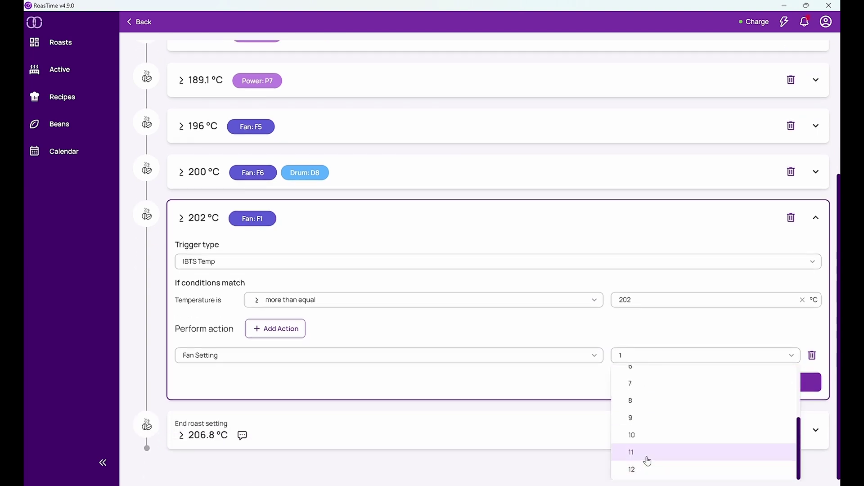
pyautogui.click(648, 470)
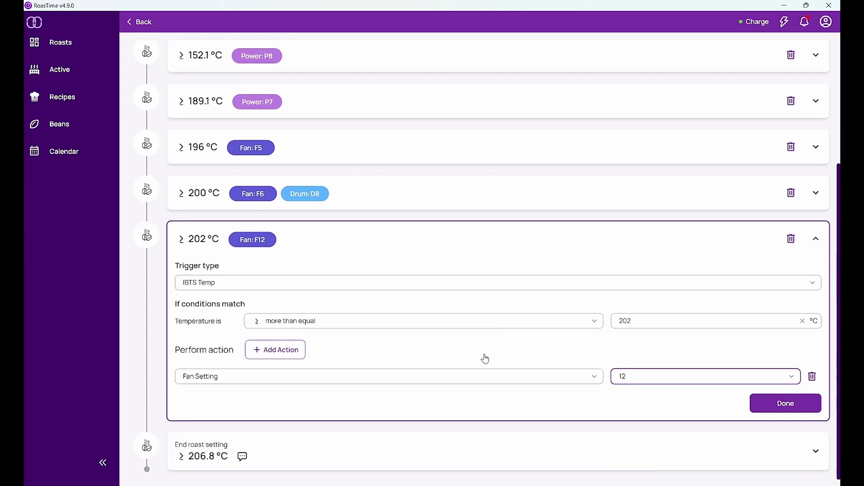
# - Change the step's trigger to more than or equal to 205 °C and finish editing
pyautogui.click(310, 321)
pyautogui.click(310, 321)
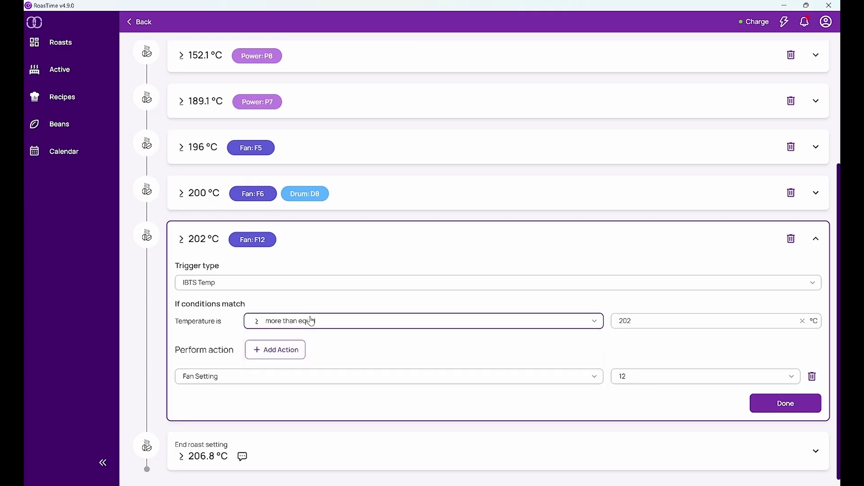
pyautogui.click(675, 318)
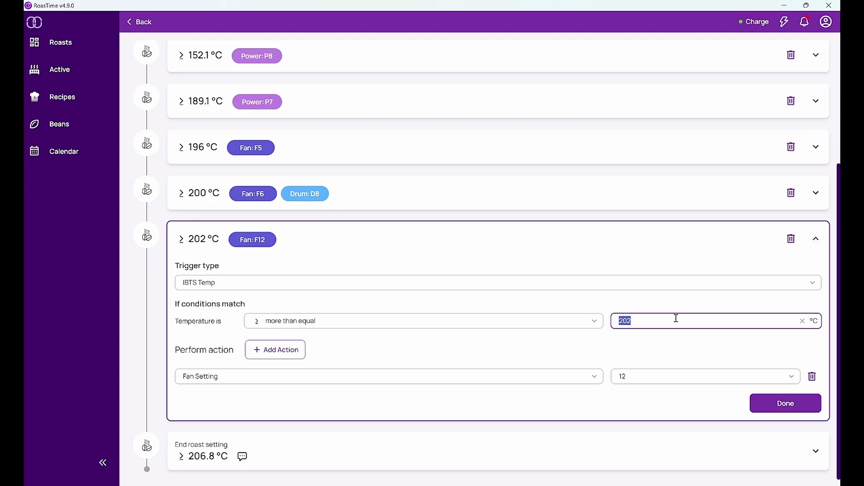
pyautogui.write('205')
pyautogui.click(676, 342)
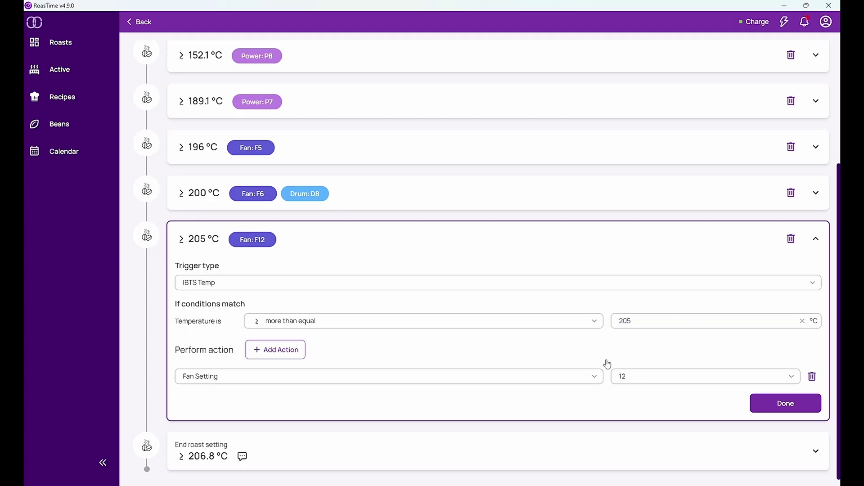
pyautogui.click(767, 406)
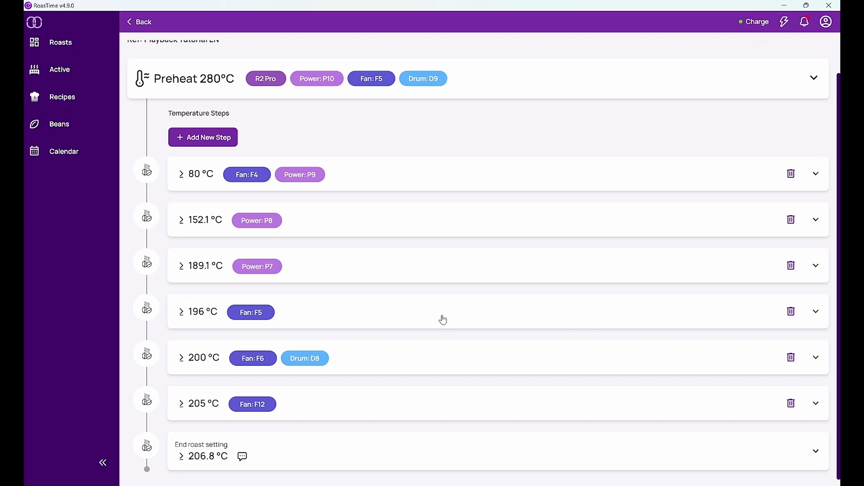
pyautogui.click(268, 448)
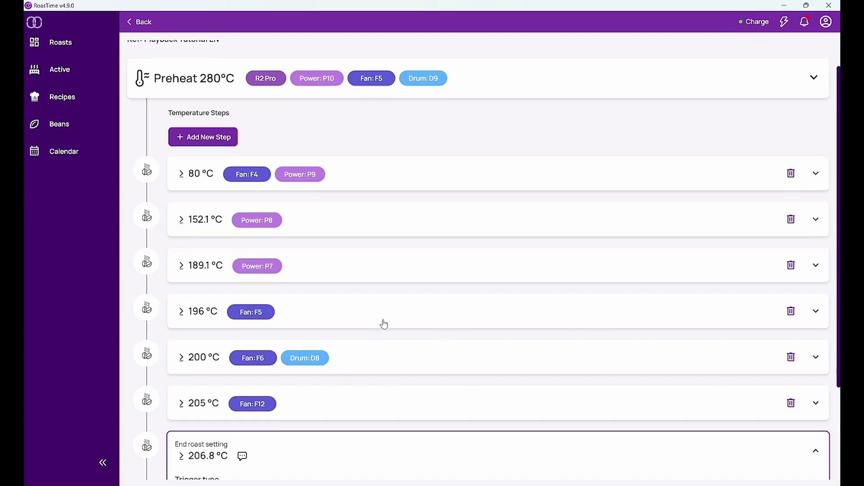
pyautogui.scroll(-3, 382, 322)
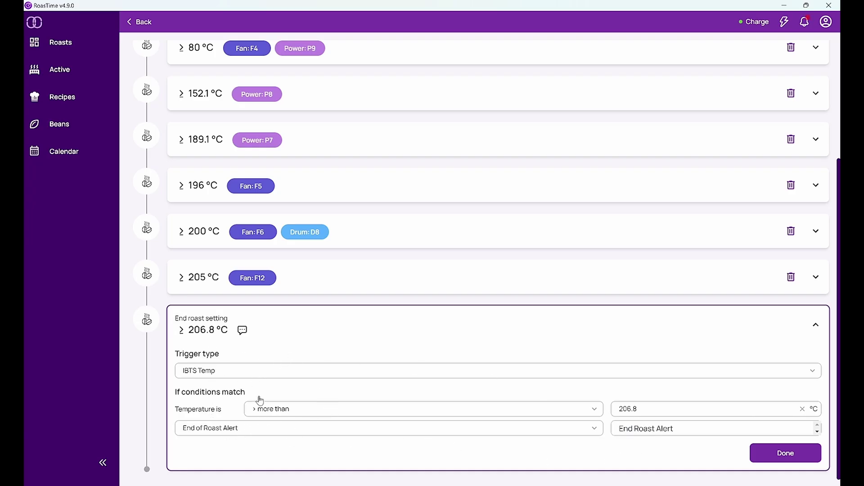
pyautogui.click(765, 455)
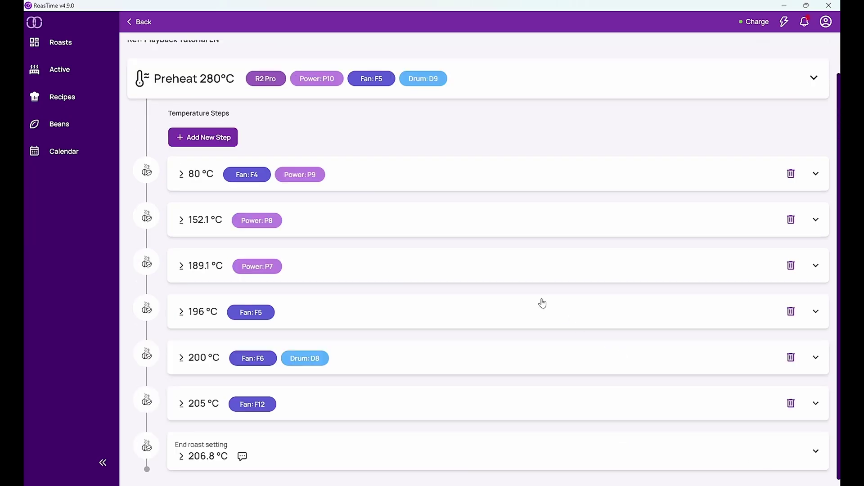
pyautogui.scroll(1, 356, 194)
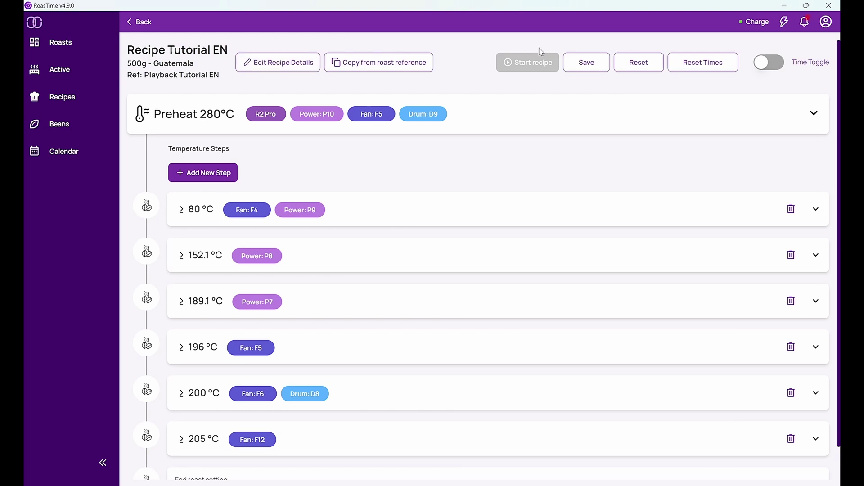
# - Save Recipe Tutorial EN, start it, and switch to the Active roast view
pyautogui.click(594, 61)
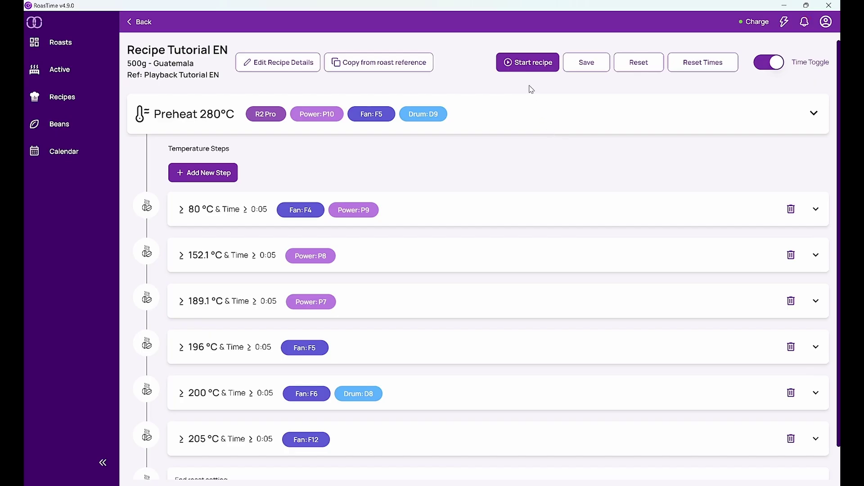
pyautogui.click(525, 63)
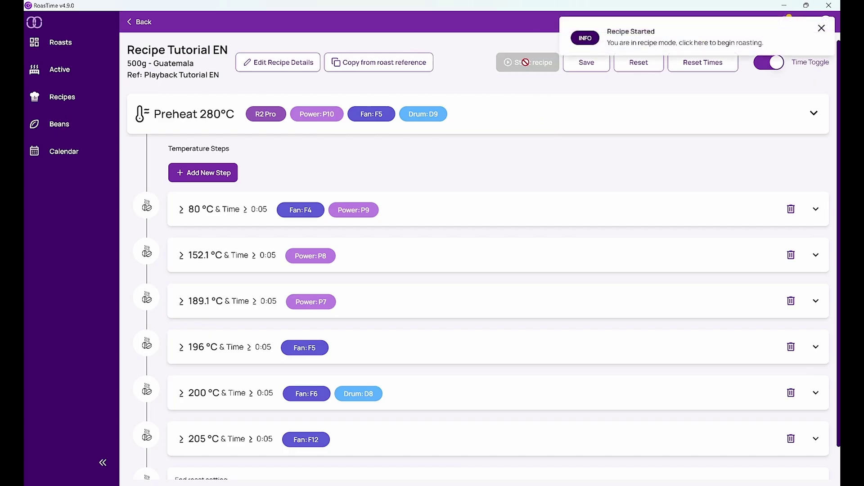
pyautogui.click(51, 69)
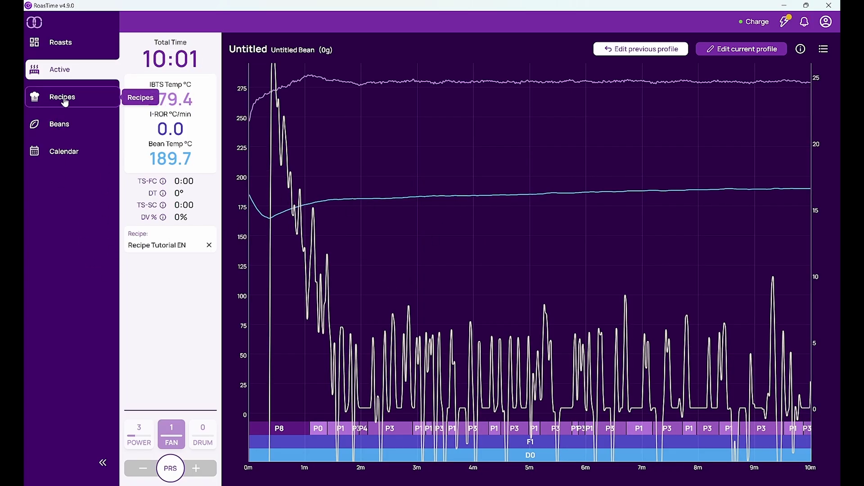
# - Page through the recipes, open Recipe Tutorial EN, then go back to the Recipes list
pyautogui.click(71, 100)
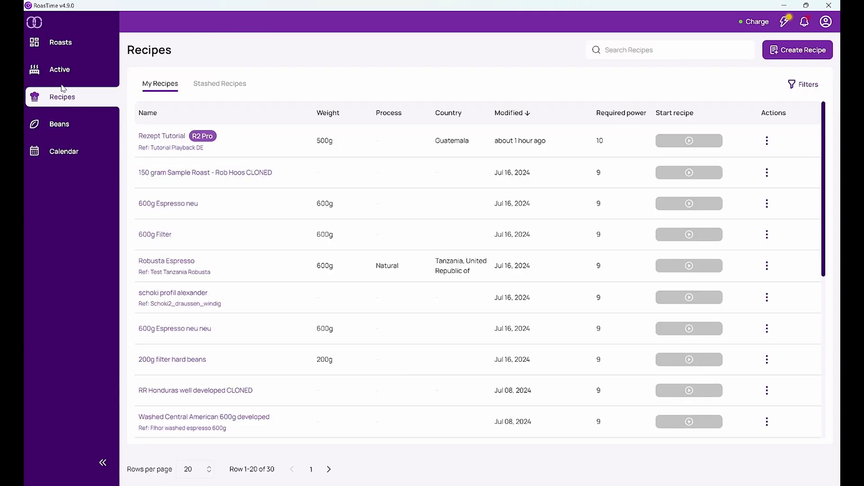
pyautogui.scroll(-6, 278, 423)
pyautogui.click(329, 470)
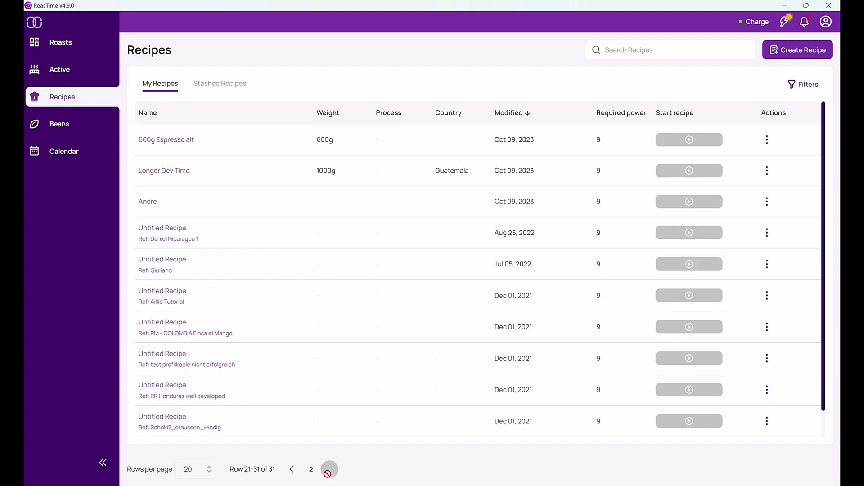
pyautogui.click(293, 469)
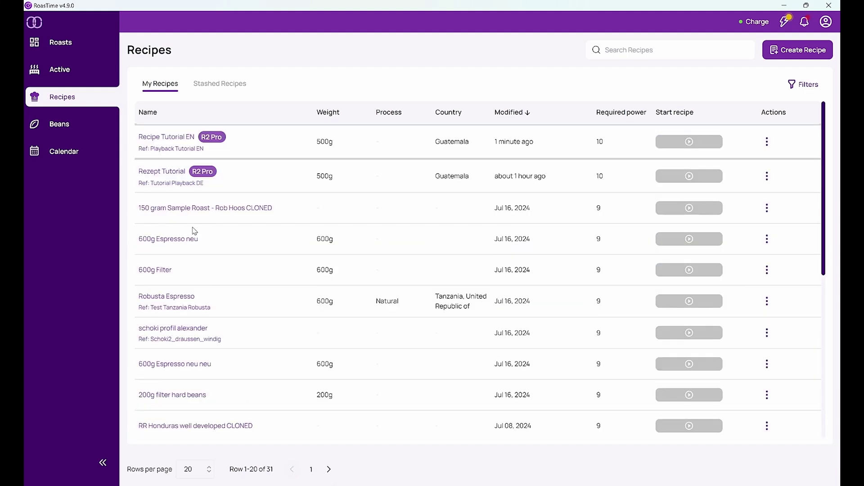
pyautogui.click(157, 138)
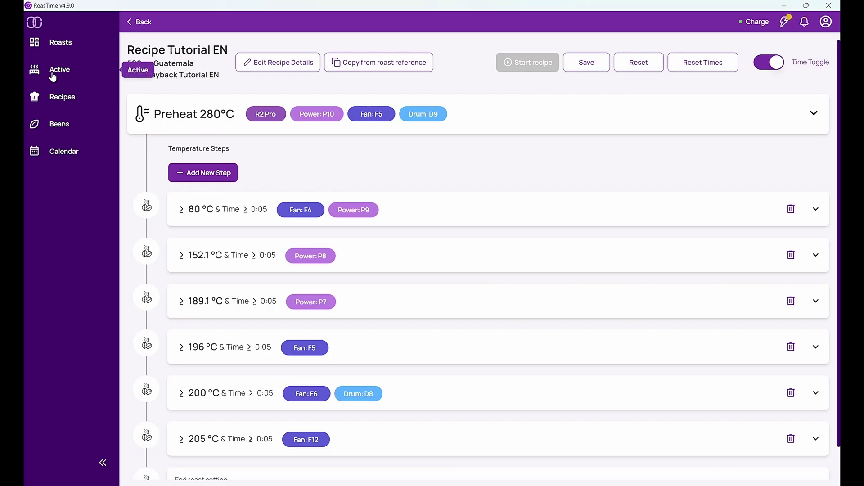
pyautogui.click(55, 98)
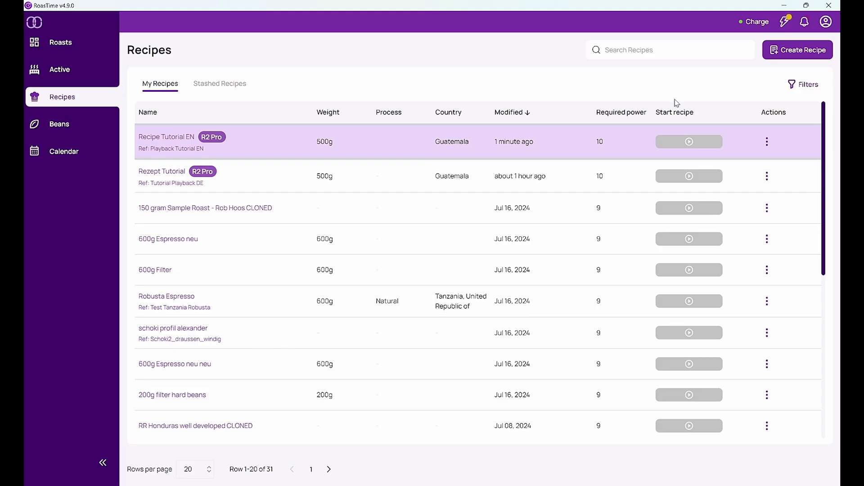
# - Mark Recipe Tutorial EN private, then public again, and return to the Active roast view
pyautogui.click(768, 142)
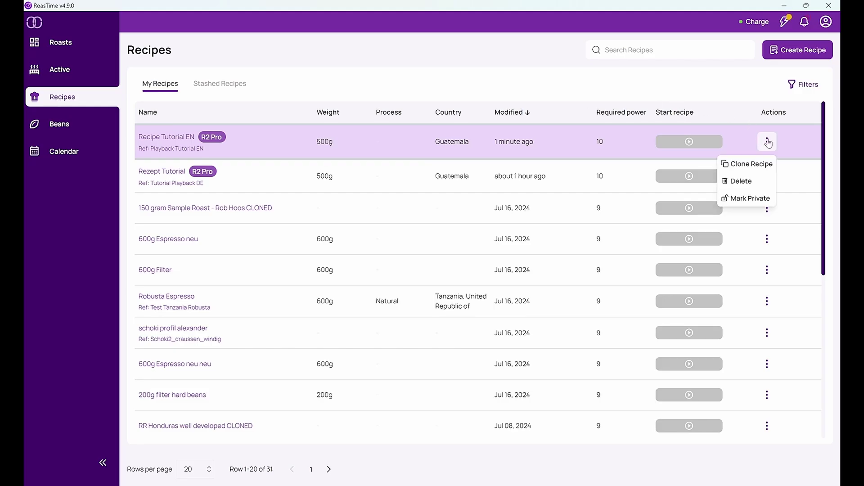
pyautogui.click(742, 199)
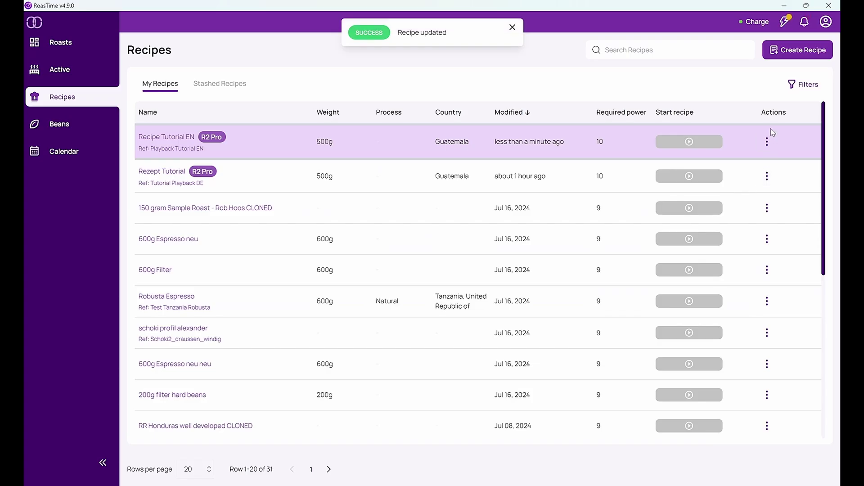
pyautogui.click(768, 146)
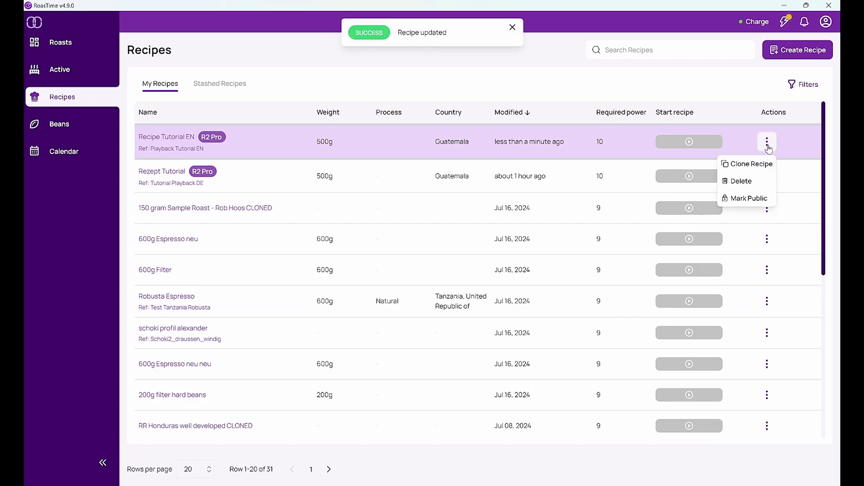
pyautogui.click(758, 201)
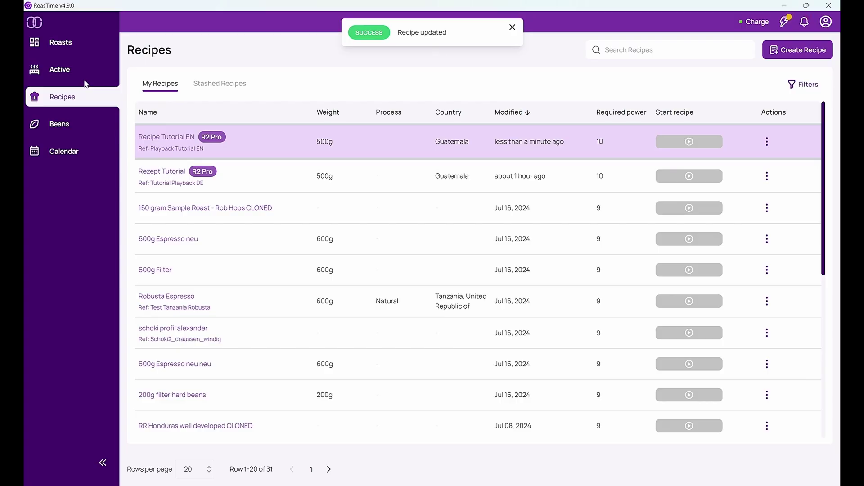
pyautogui.click(767, 142)
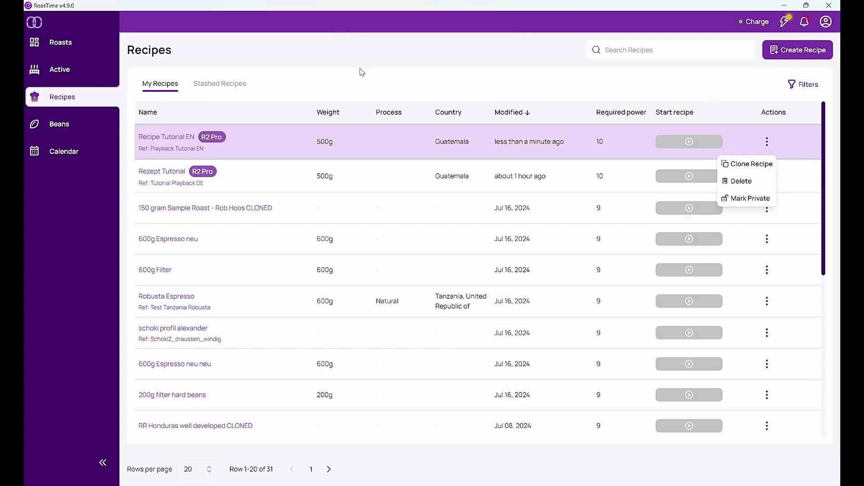
pyautogui.click(58, 71)
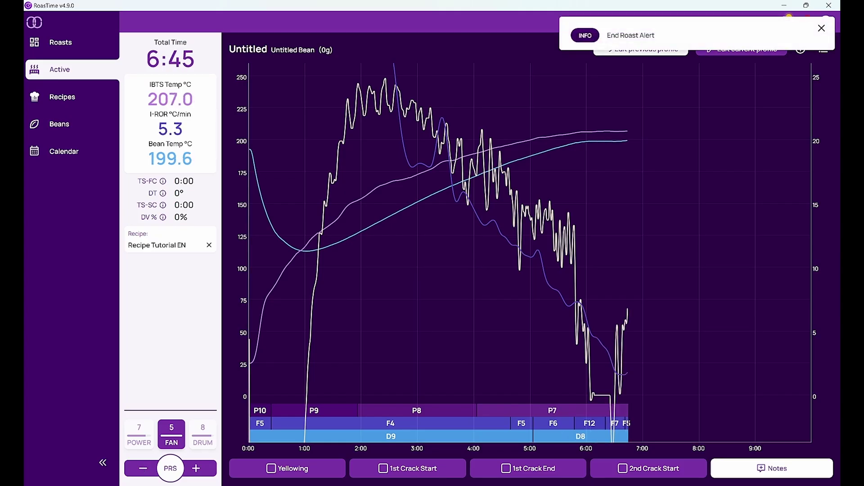
# - End the roast and confirm, saving it with 6:49 total time and 207.4 °C IBTS end
pyautogui.click(170, 468)
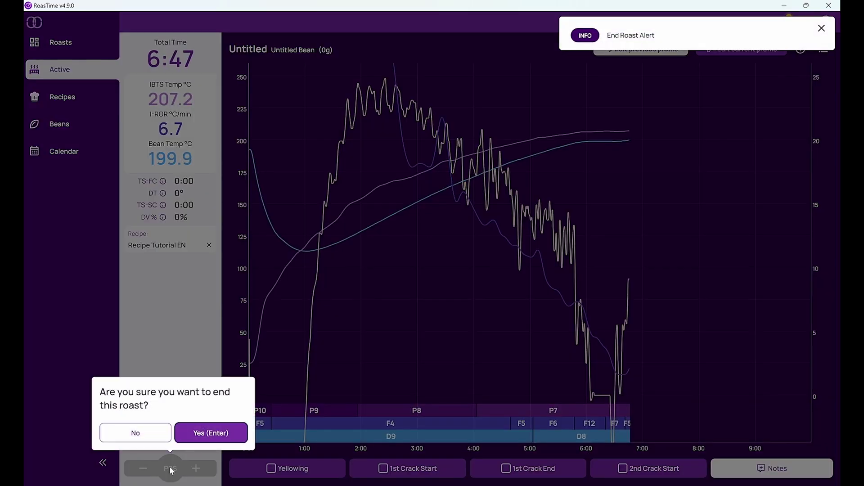
pyautogui.press('Return')
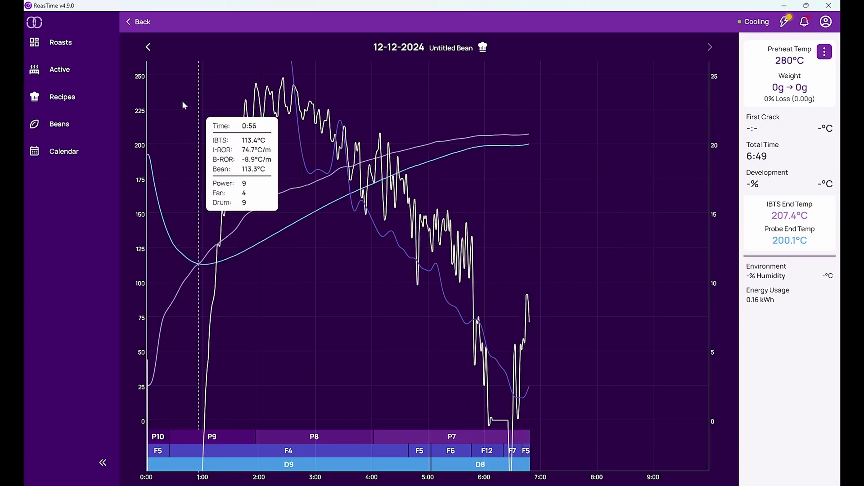
# - Go back through Active to the Recipes list, headed by Recipe Tutorial EN
pyautogui.click(56, 76)
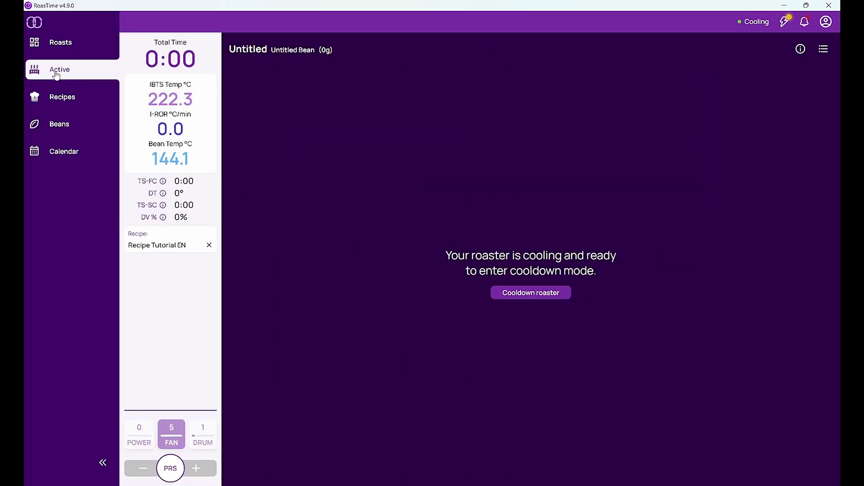
pyautogui.click(69, 100)
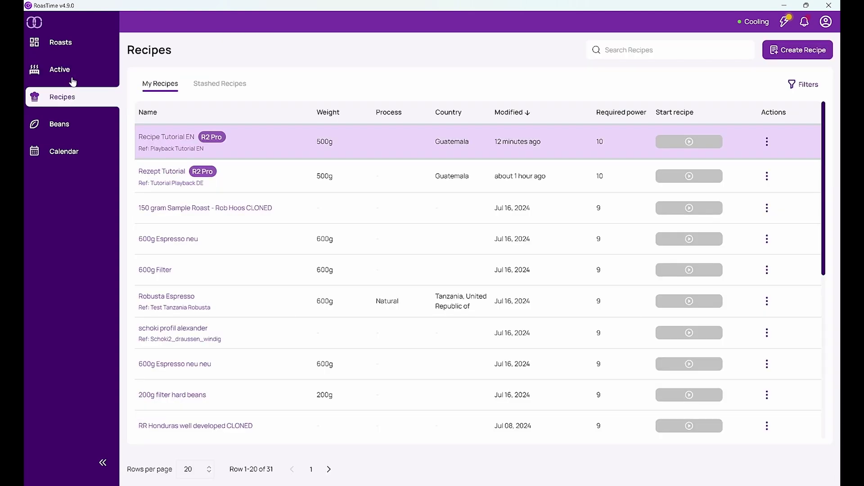